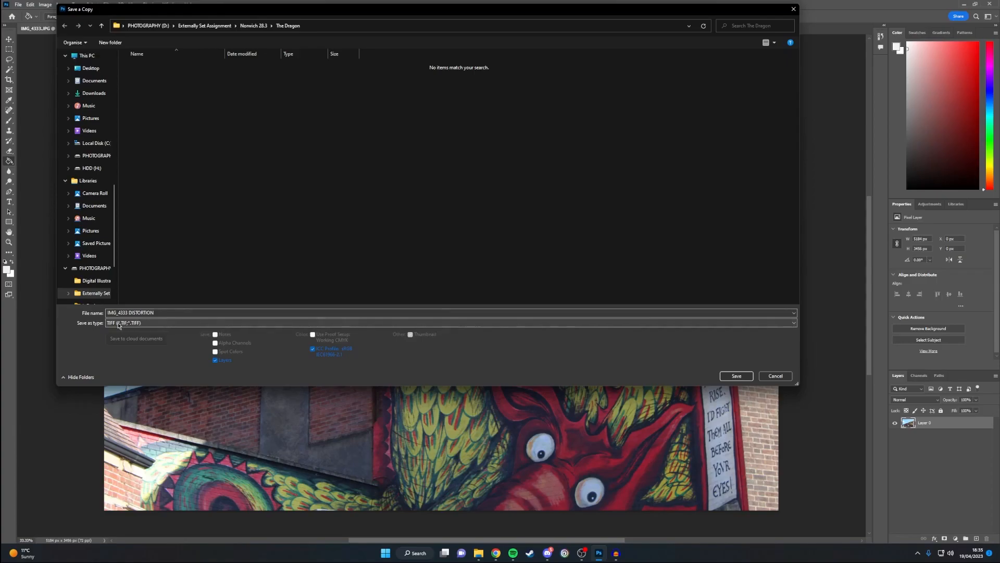
Save the TIFF copy IMG_4333 DISTORTION in The Dragon folder, accepting the inclusion of layers.
left_click(737, 376)
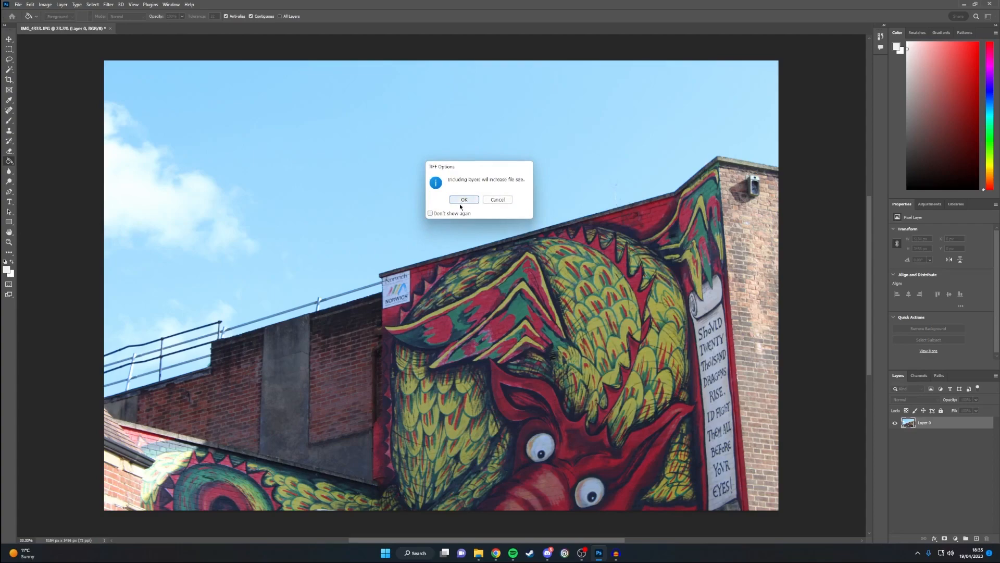
left_click(461, 202)
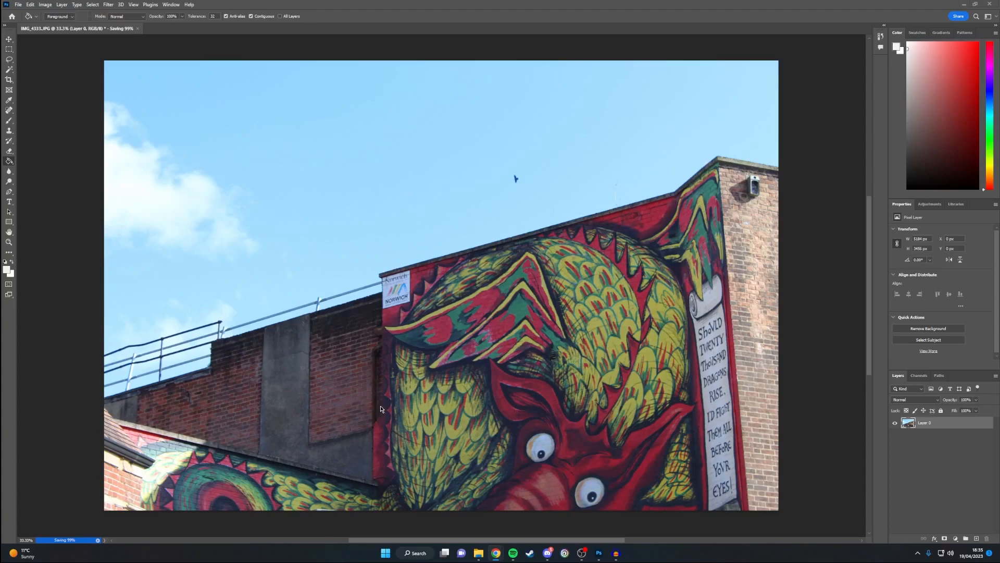
scroll(380, 405, "up", 1)
scroll(398, 427, "down", 1)
Switch to Audacity and choose the IMG_4333 DISTORTION TIF file from The Dragon folder for raw data import.
left_click(615, 554)
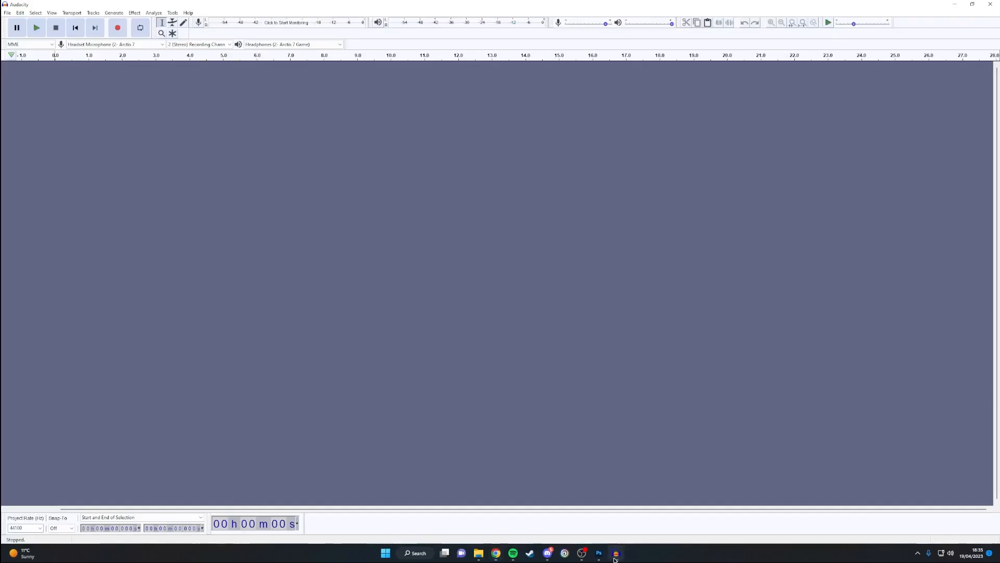
left_click(8, 12)
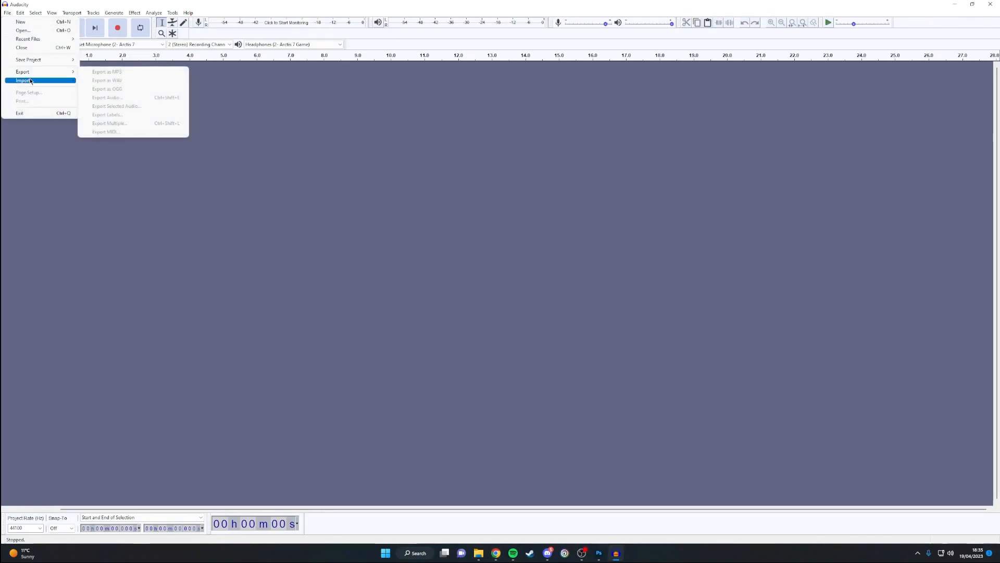
mouse_move(31, 80)
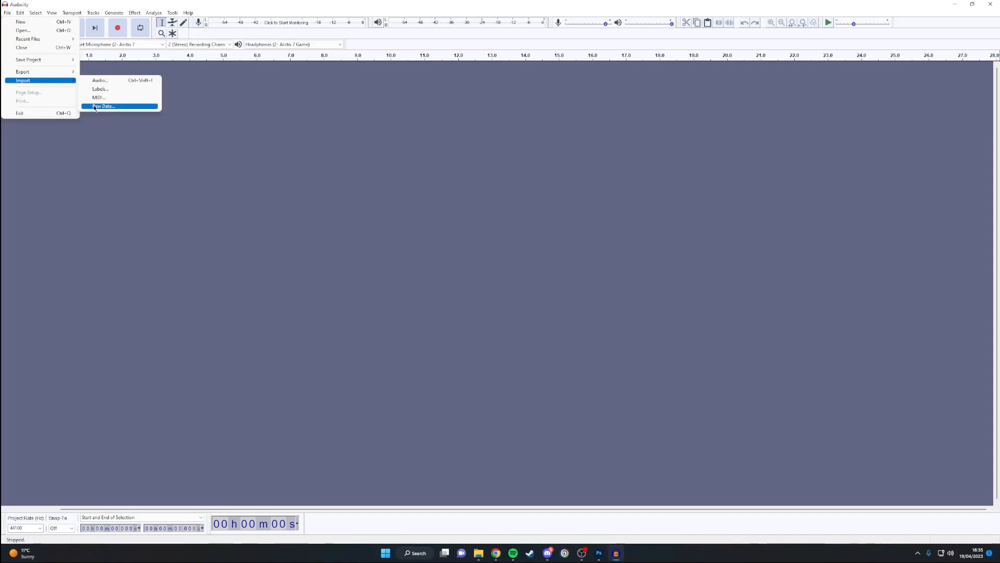
left_click(96, 81)
left_click_drag(141, 22, 361, 48)
left_click(242, 151)
double_click(412, 139)
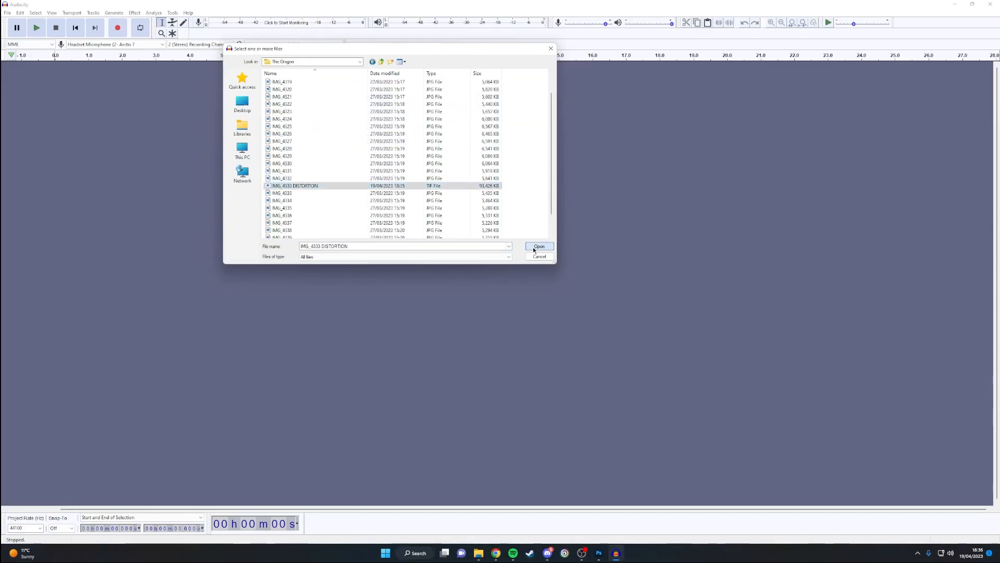
left_click(534, 248)
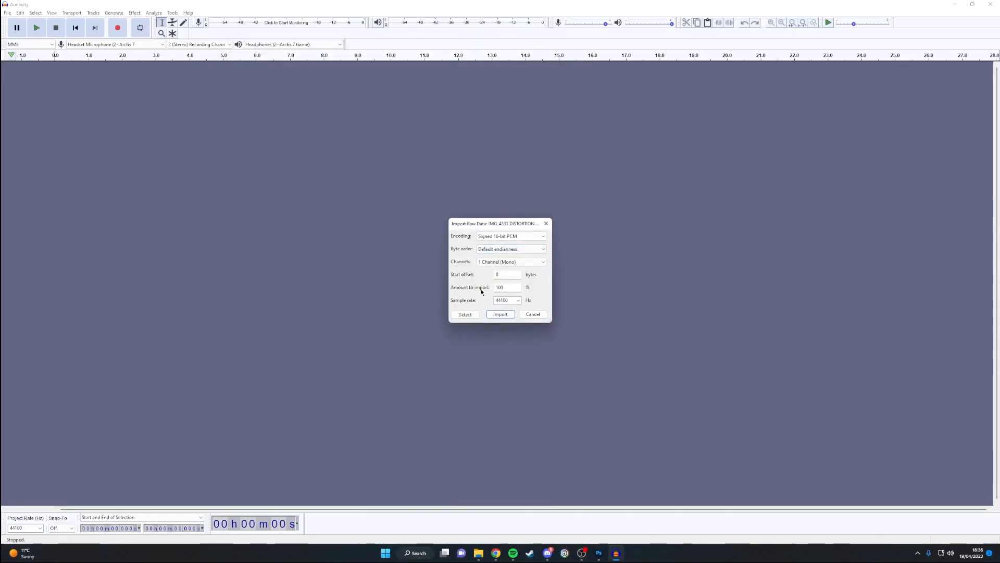
Import the raw data with U-Law encoding, default endianness and 1 Channel (Mono).
left_click(529, 238)
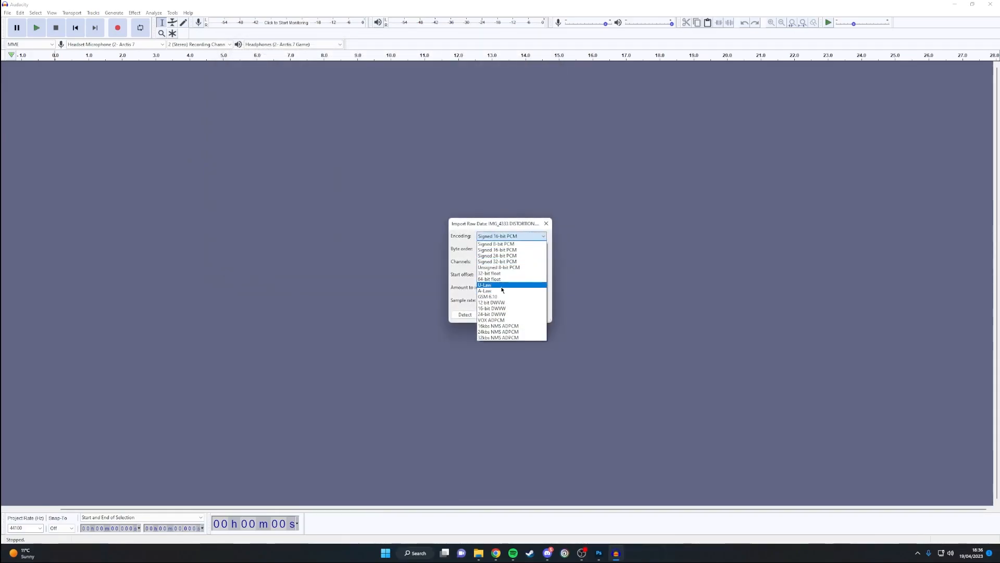
left_click(501, 286)
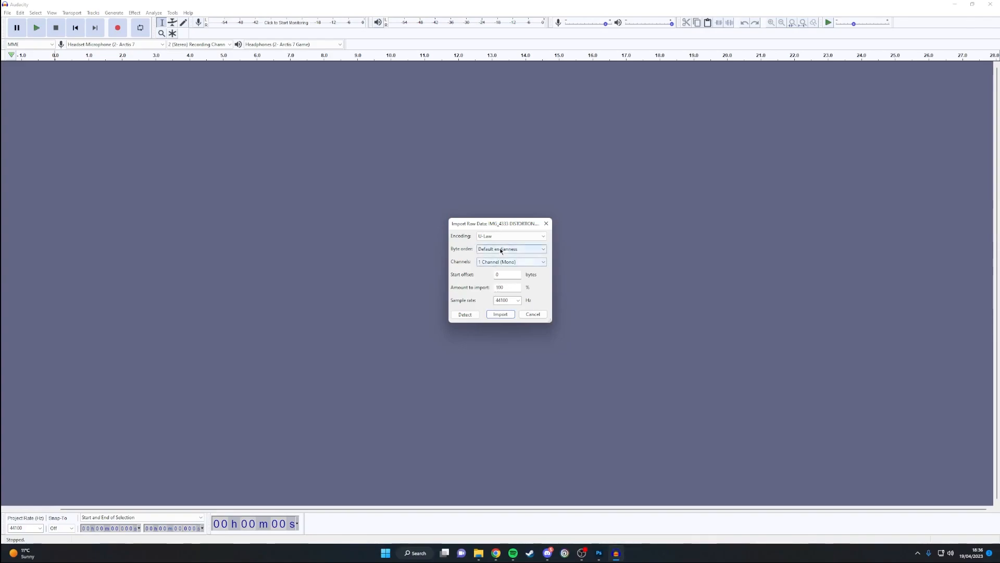
left_click(500, 262)
left_click(500, 264)
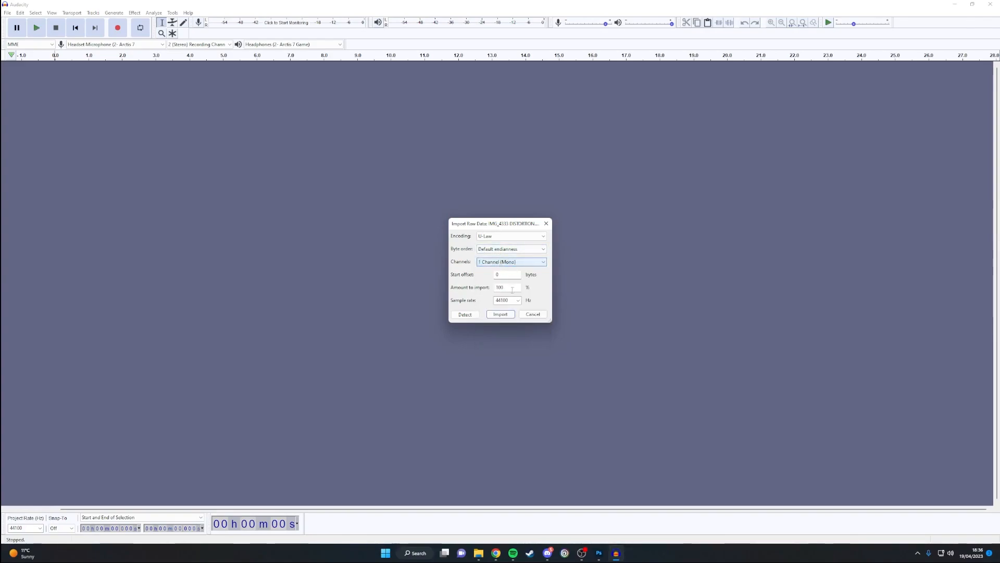
left_click(498, 315)
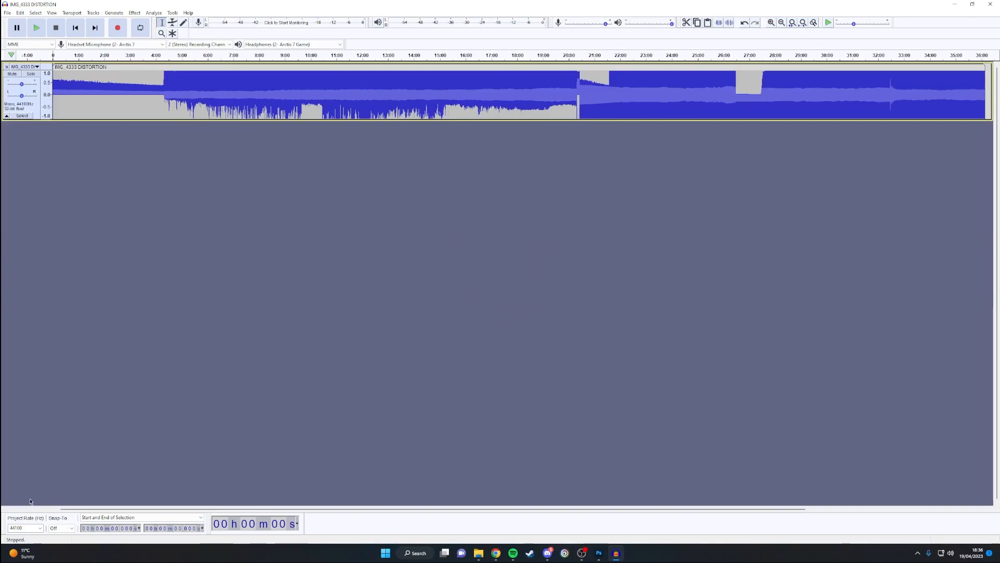
Select the track's audio from about 3:59 to about 35:22, leaving out its beginning and end.
left_click_drag(99, 508, 50, 509)
left_click(156, 79)
left_click_drag(159, 79, 955, 79)
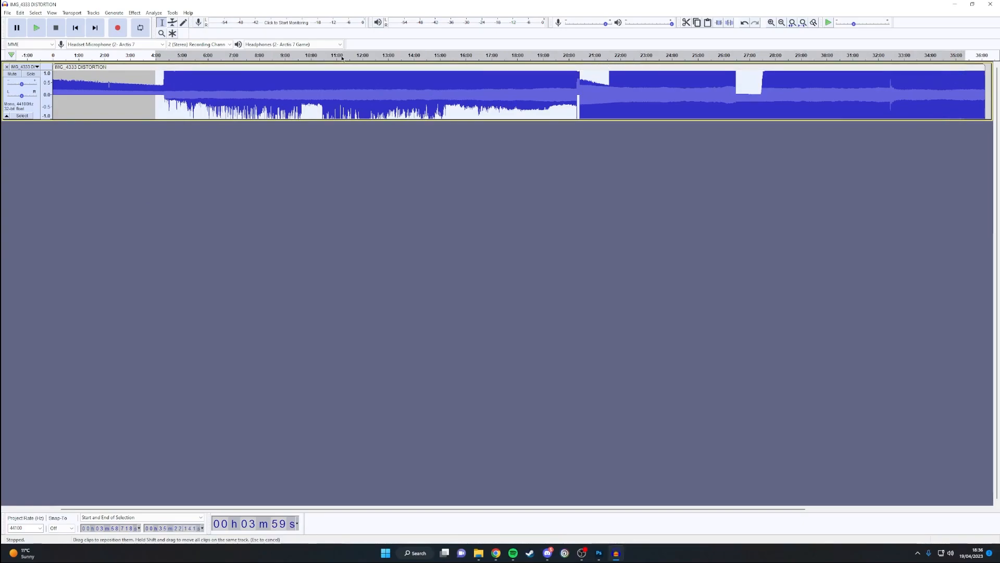
Apply the Hard Clipping distortion effect twice to the selected audio, then clear the selection.
left_click(134, 14)
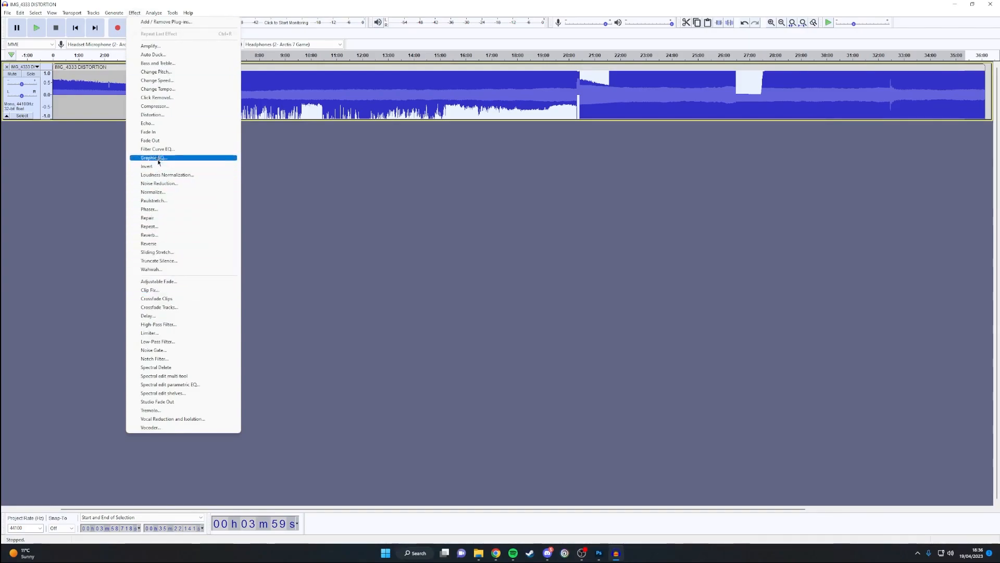
left_click(157, 116)
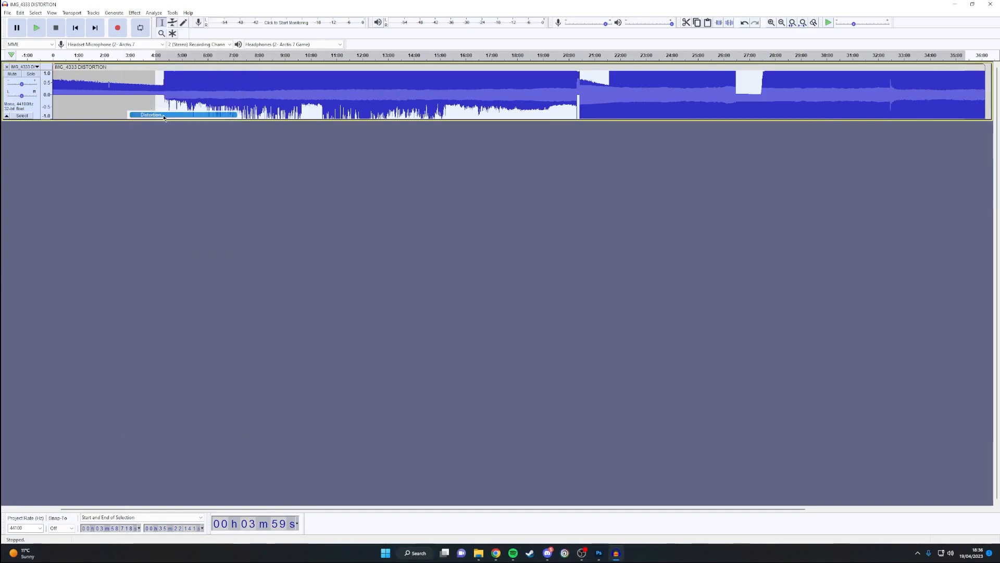
left_click(493, 222)
left_click(493, 223)
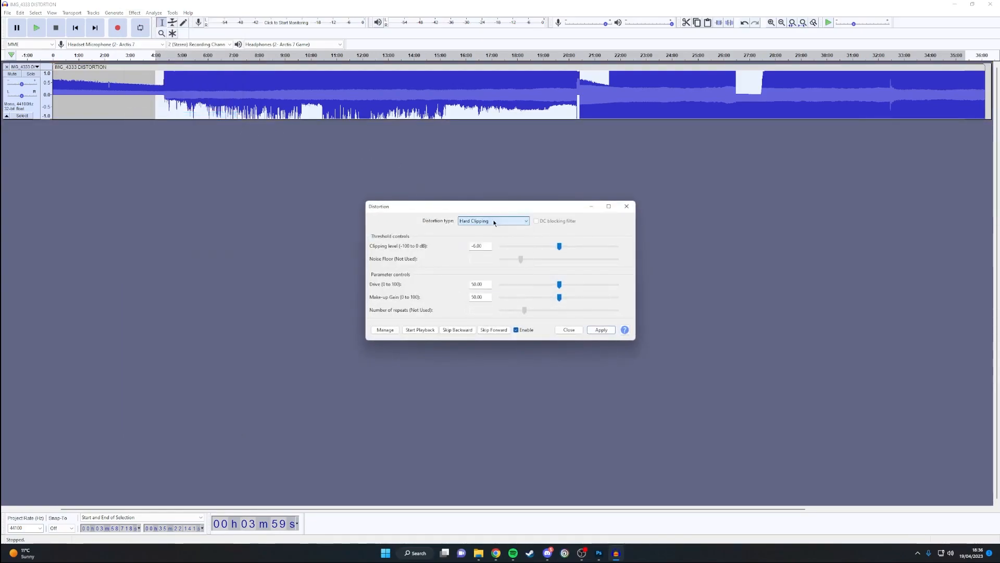
left_click(601, 330)
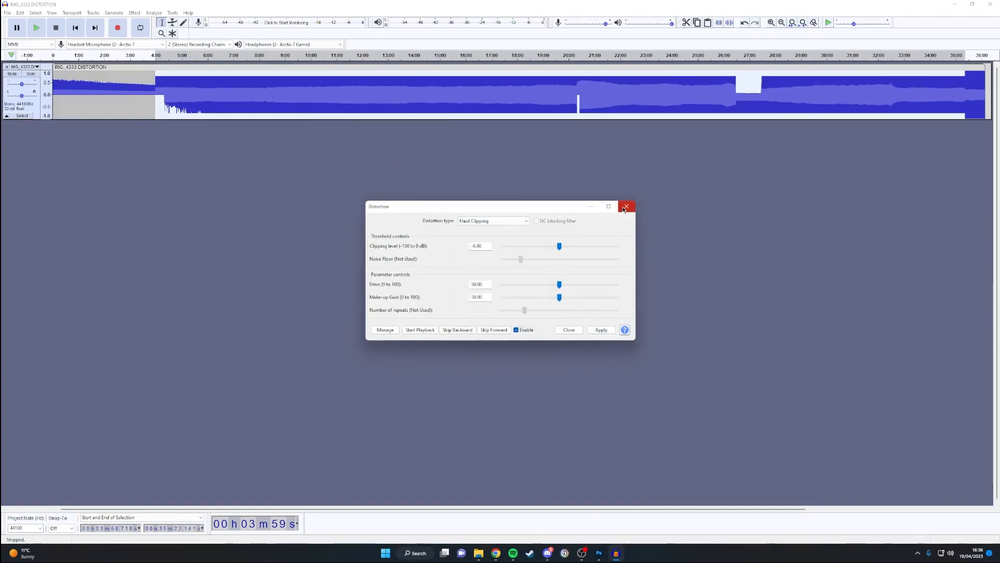
left_click(591, 330)
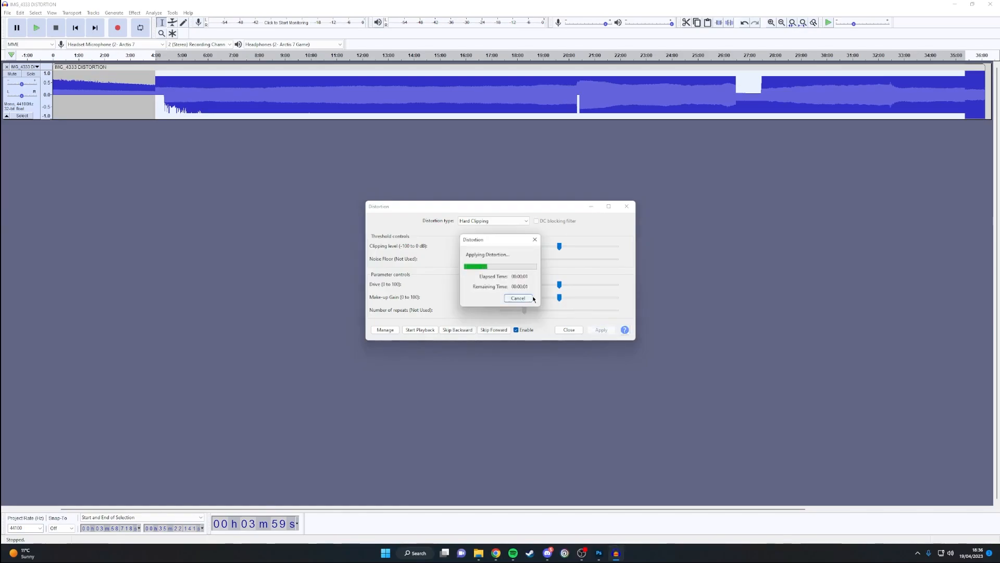
left_click(627, 207)
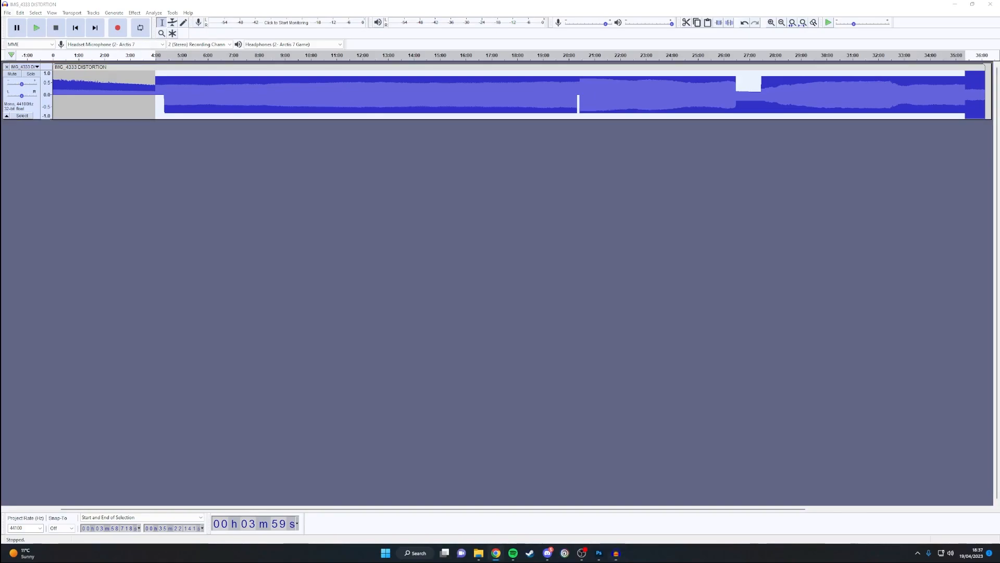
left_click(259, 231)
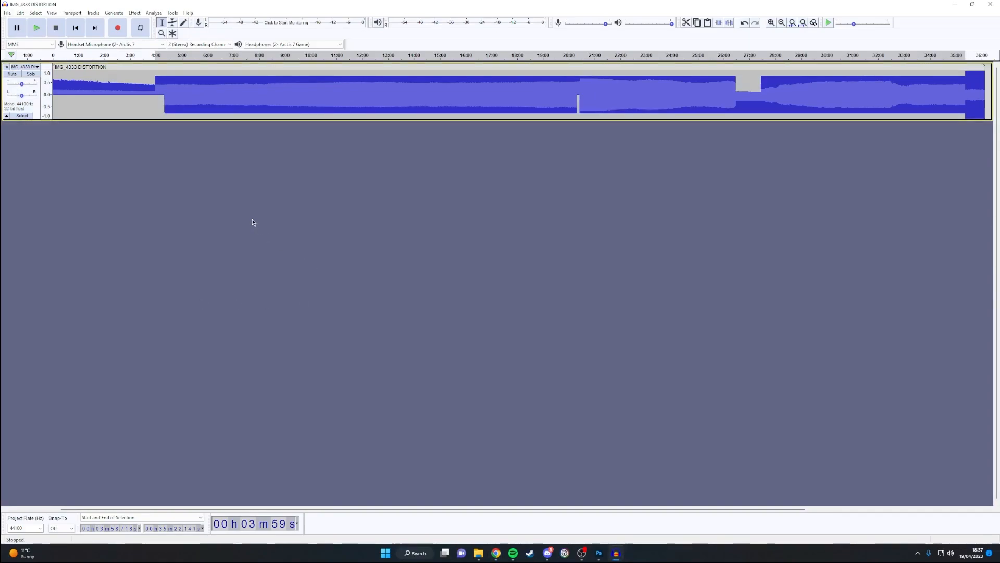
Export the audio to The Dragon folder as IMG_4333 DISTORTION, using Other uncompressed files, RAW (header-less) and U-Law encoding.
left_click(8, 12)
mouse_move(42, 72)
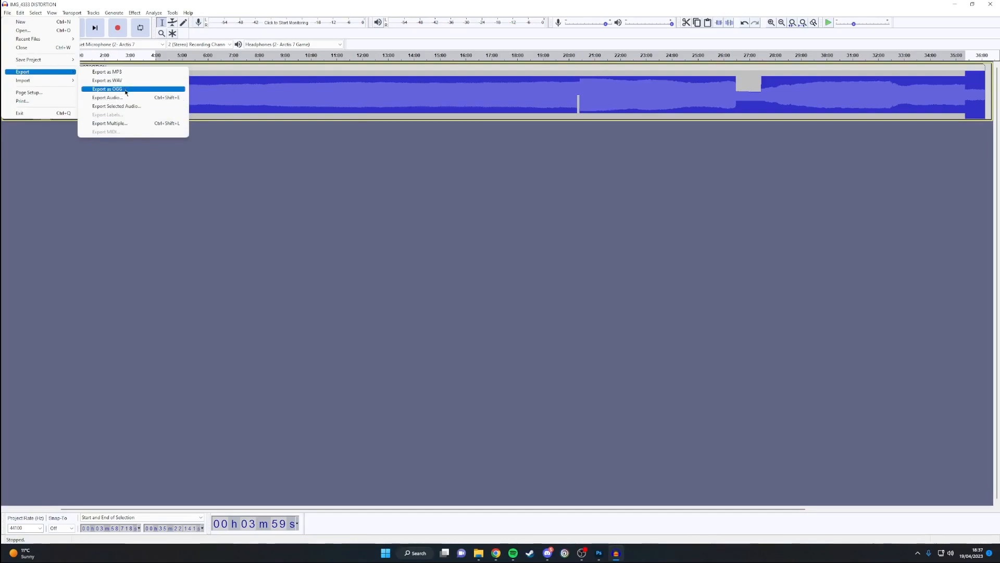
key("alt+Tab")
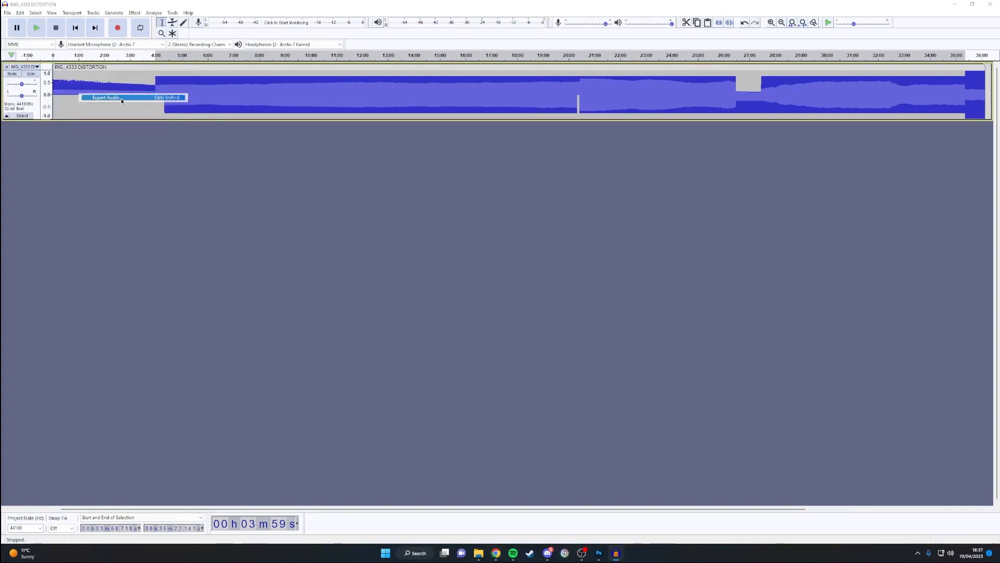
left_click(339, 201)
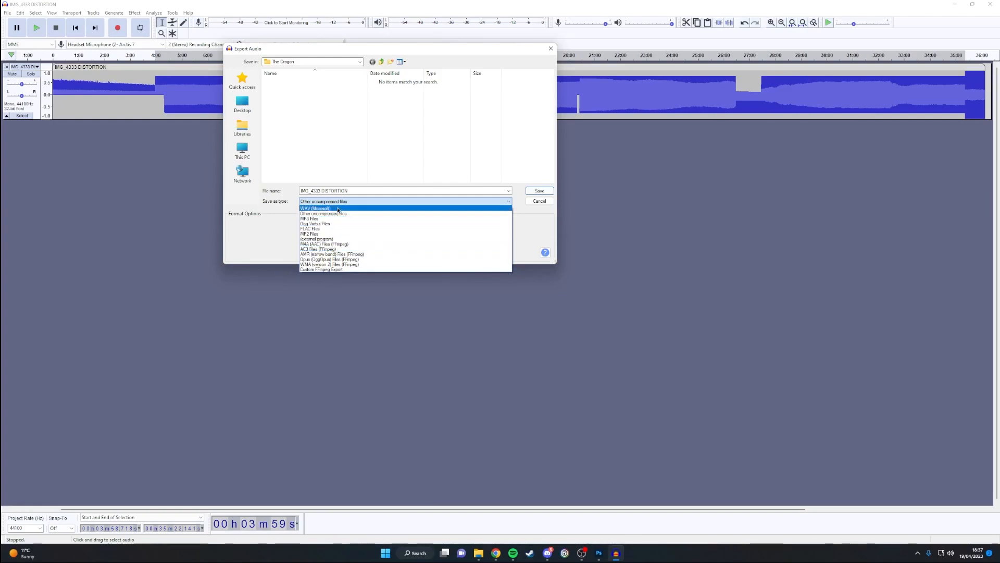
left_click(266, 247)
left_click(379, 236)
left_click(381, 233)
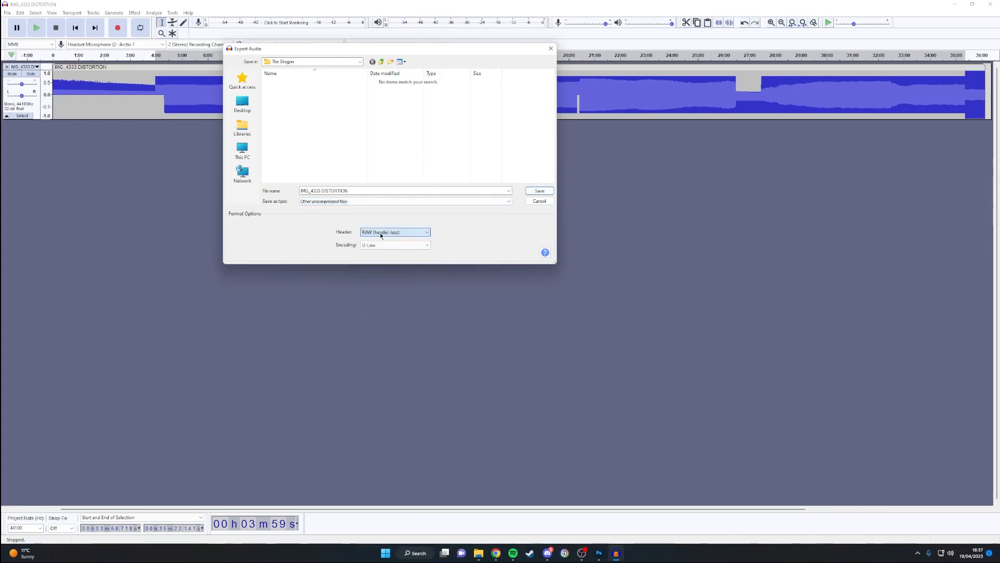
left_click(385, 233)
left_click(384, 233)
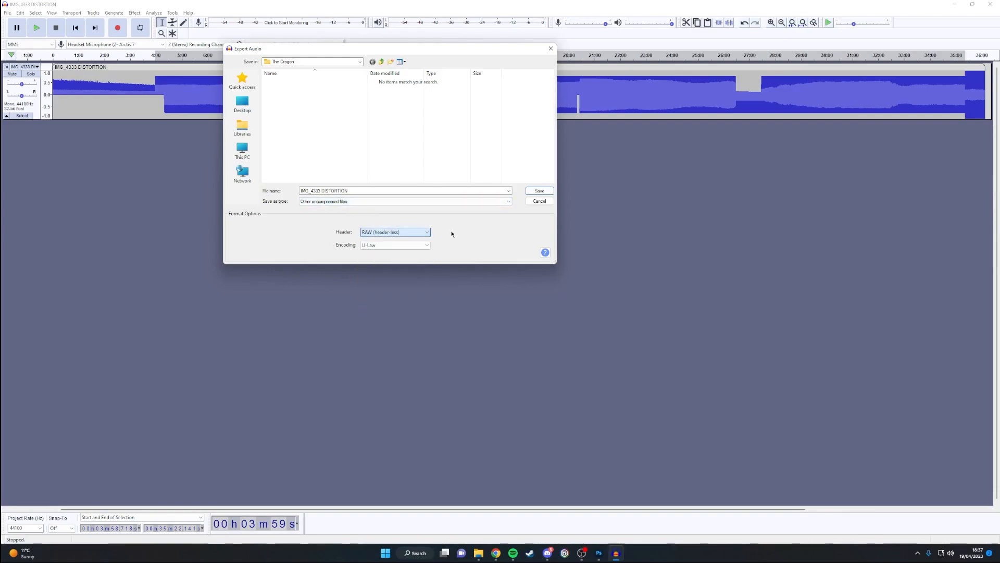
left_click(540, 191)
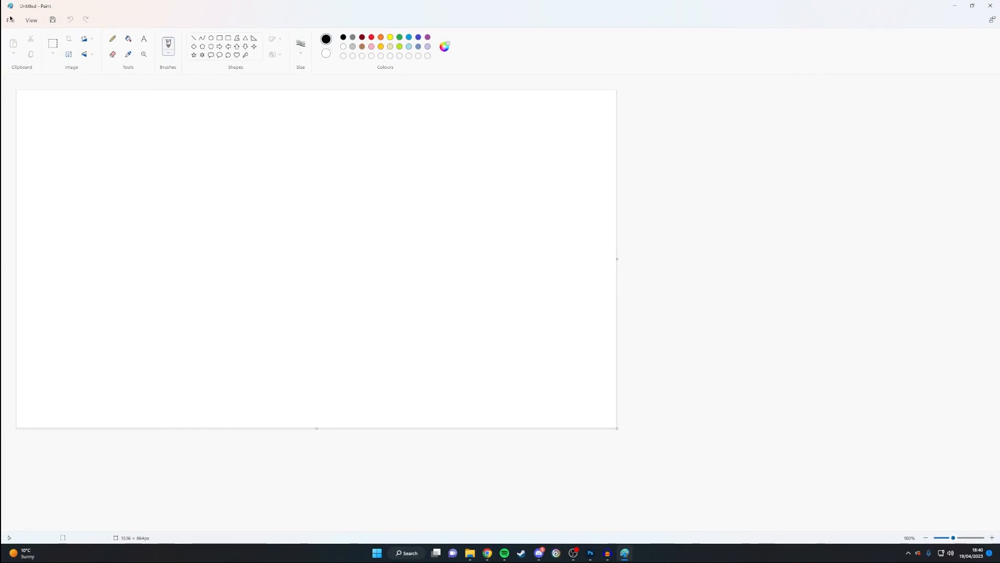
In Paint, start opening a file and browse to PHOTOGRAPHY (D:) > Externally Set Assignment > Norwich 28.3 > The Dragon.
left_click(9, 23)
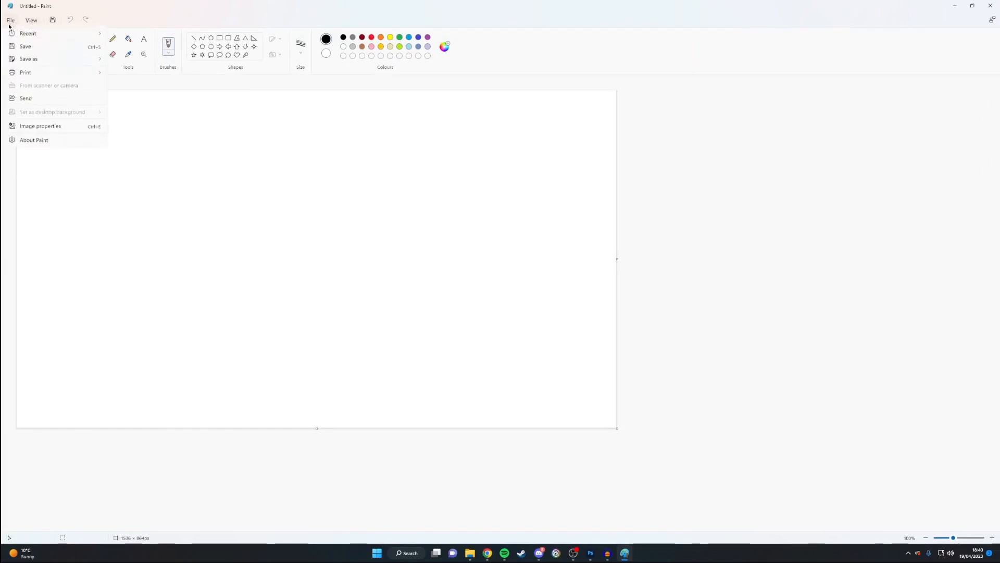
left_click(31, 47)
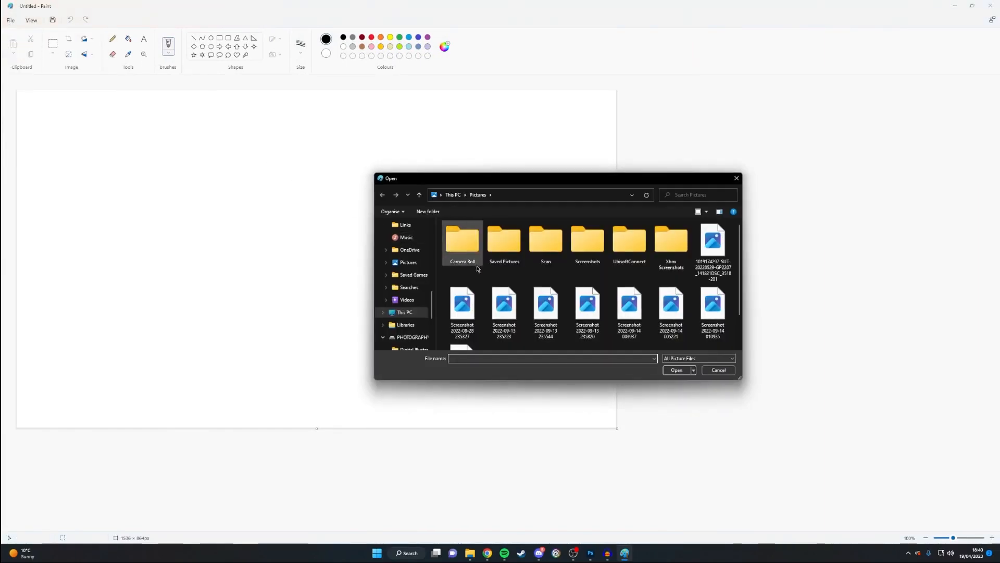
scroll(503, 312, "down", 1)
left_click(412, 337)
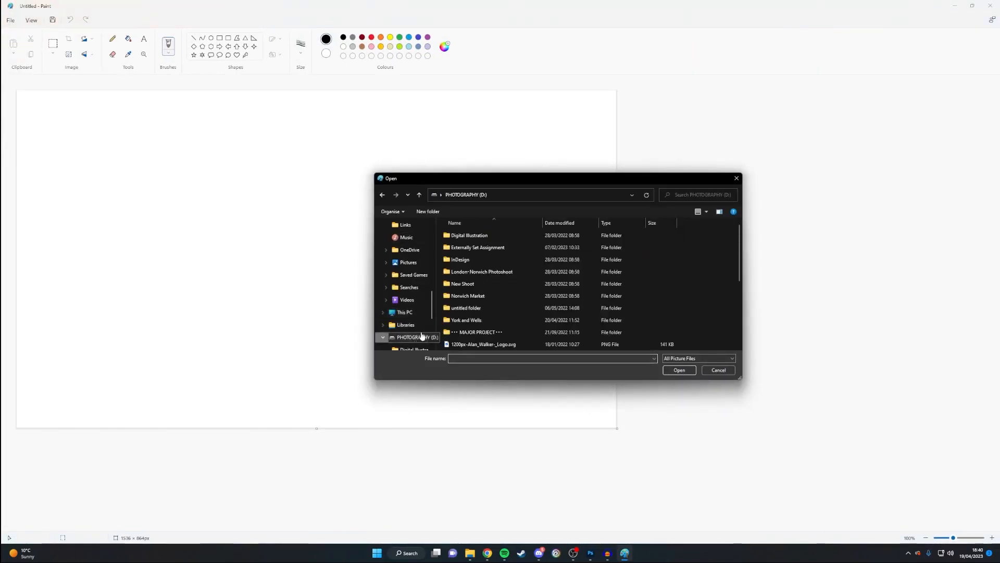
double_click(485, 248)
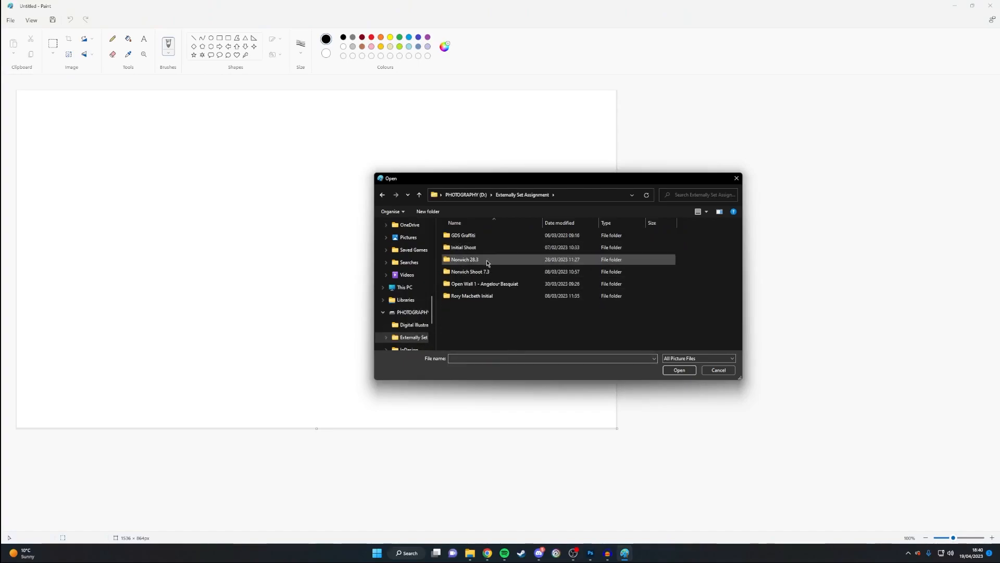
double_click(487, 262)
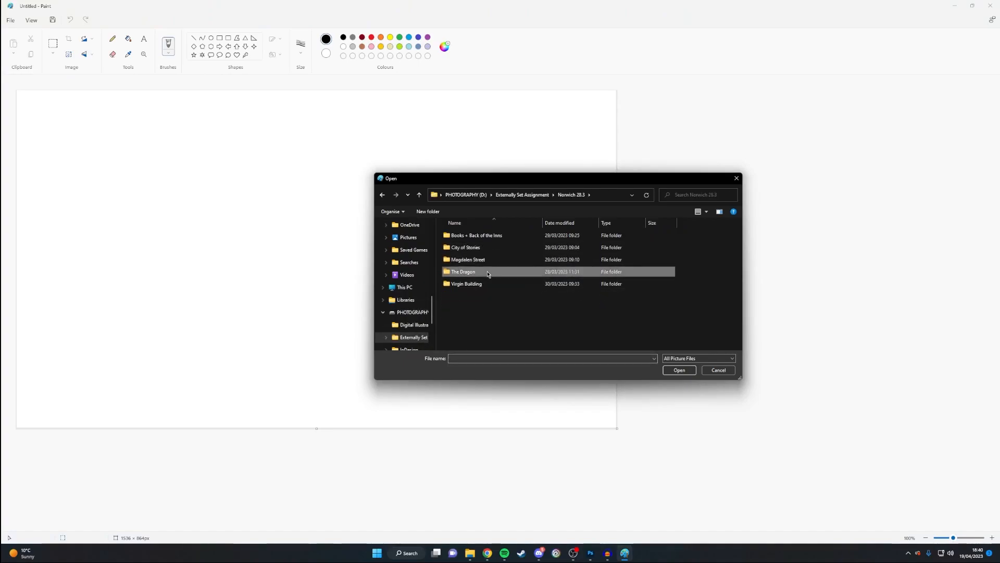
double_click(488, 272)
scroll(489, 260, "down", 5)
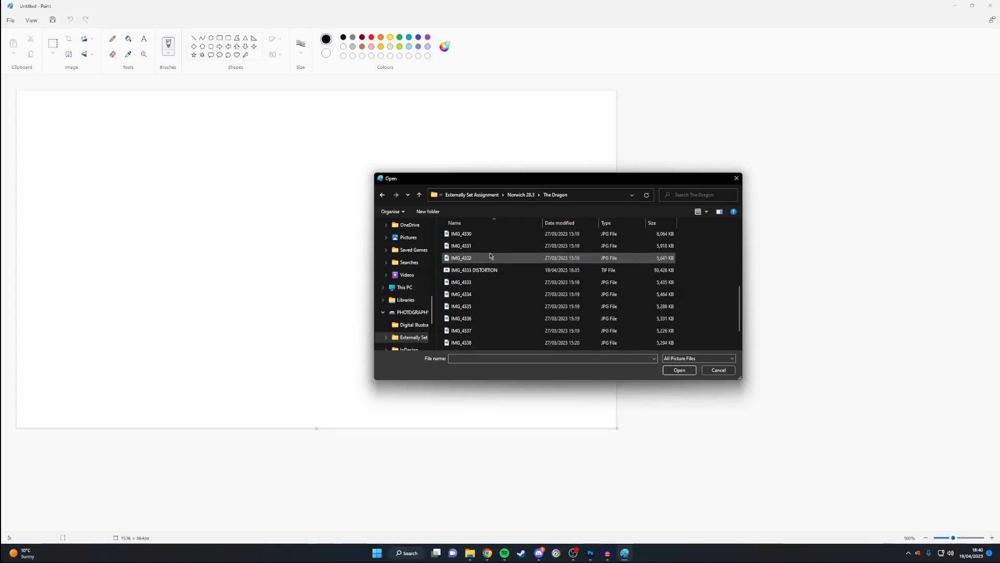
List all file types and open the RAW file IMG_4333 DISTORTION, viewing the whole image.
left_click(693, 358)
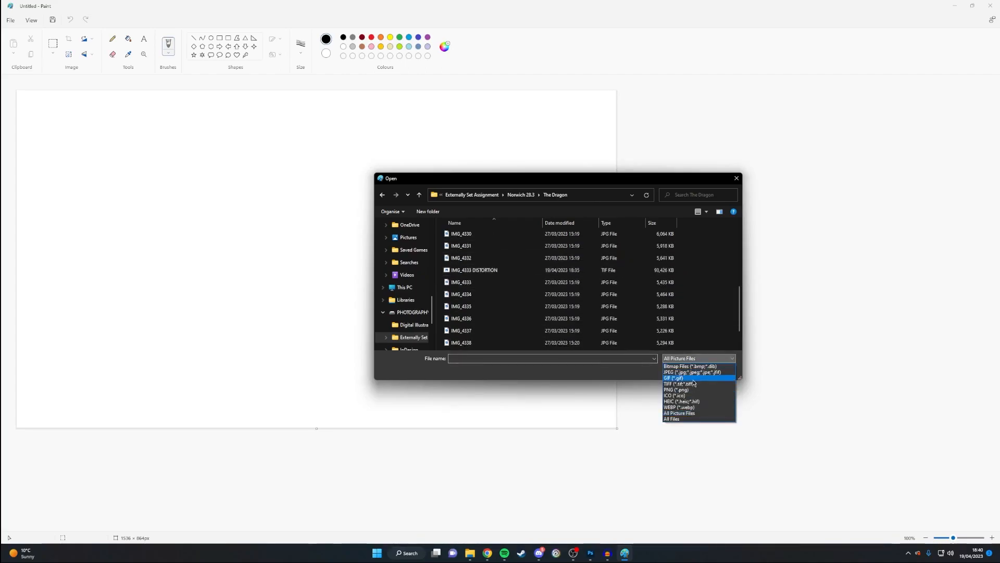
left_click(693, 421)
scroll(576, 299, "down", 5)
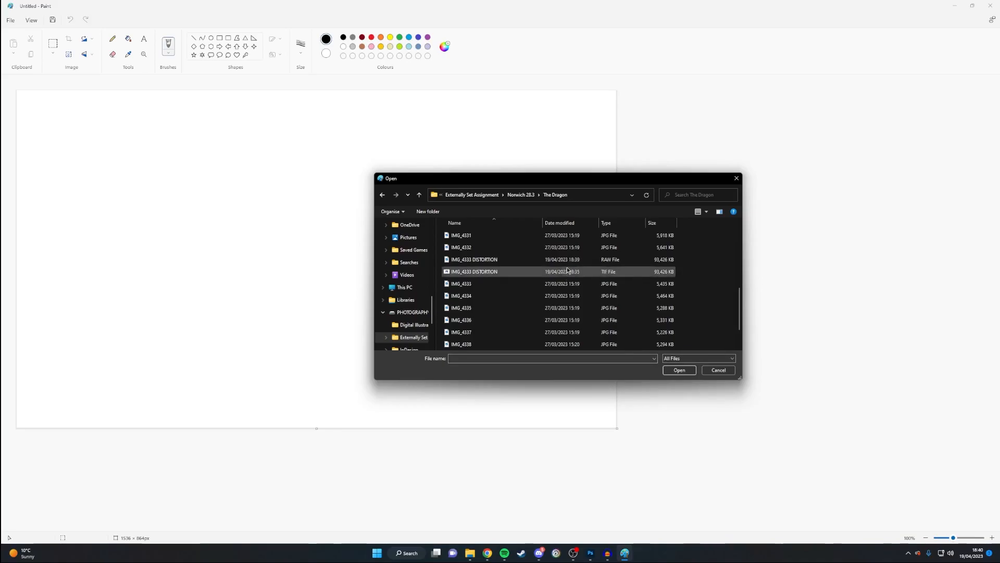
left_click(573, 259)
left_click(680, 370)
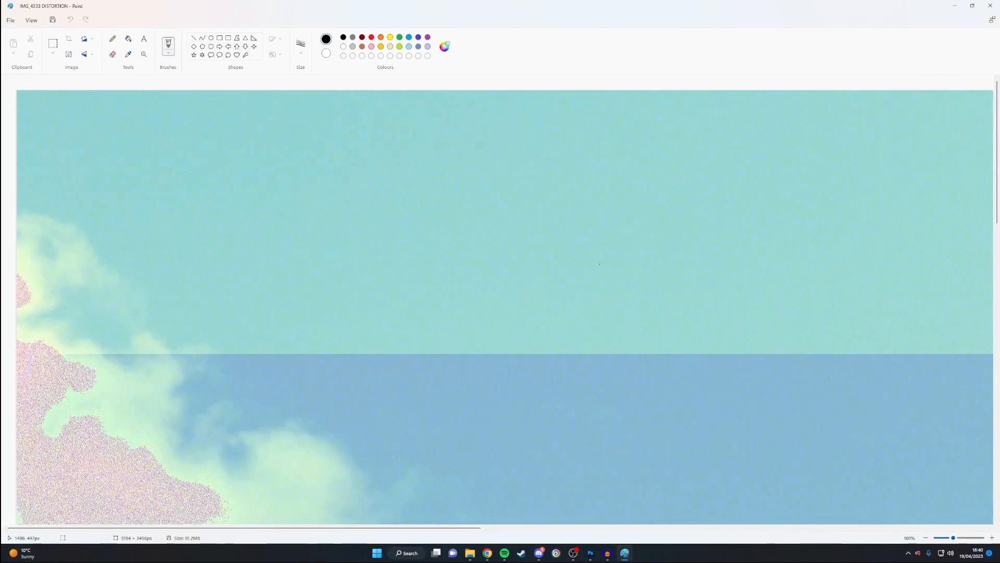
scroll(596, 375, "down", 3)
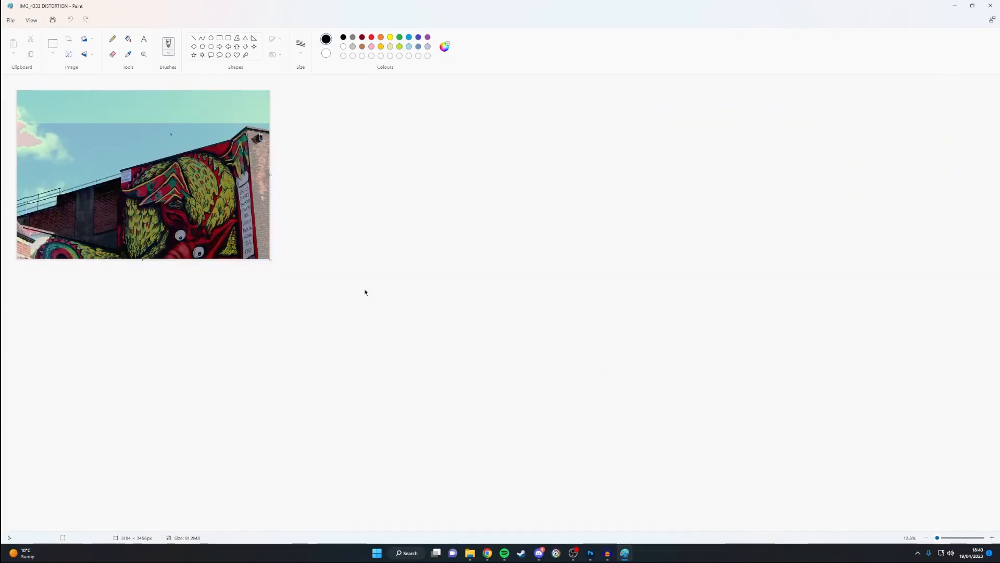
Examine the distorted mural image at a closer zoom of 25%.
scroll(375, 296, "up", 2)
scroll(351, 350, "down", 1)
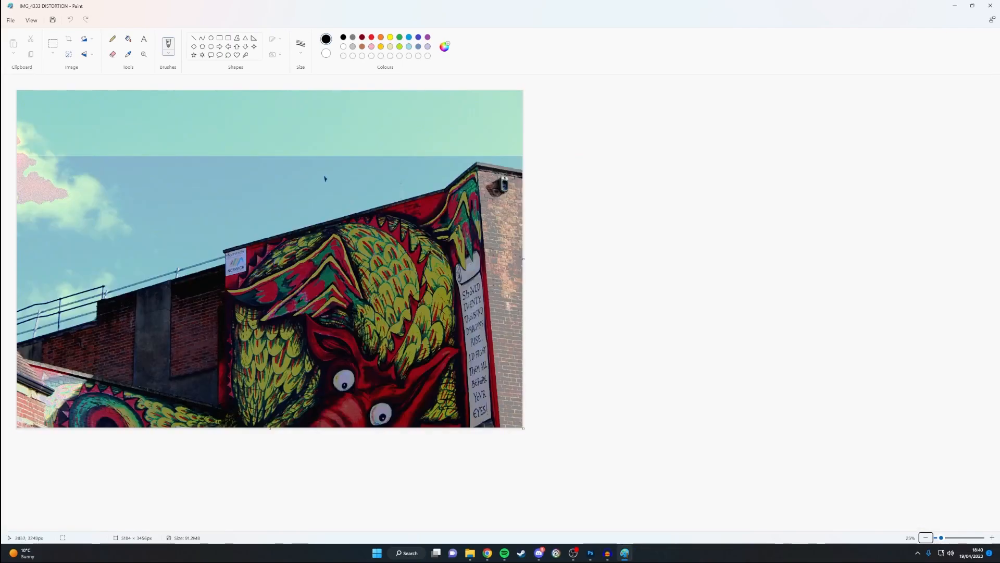
left_click(943, 538)
scroll(946, 539, "up", 1)
scroll(947, 538, "down", 1)
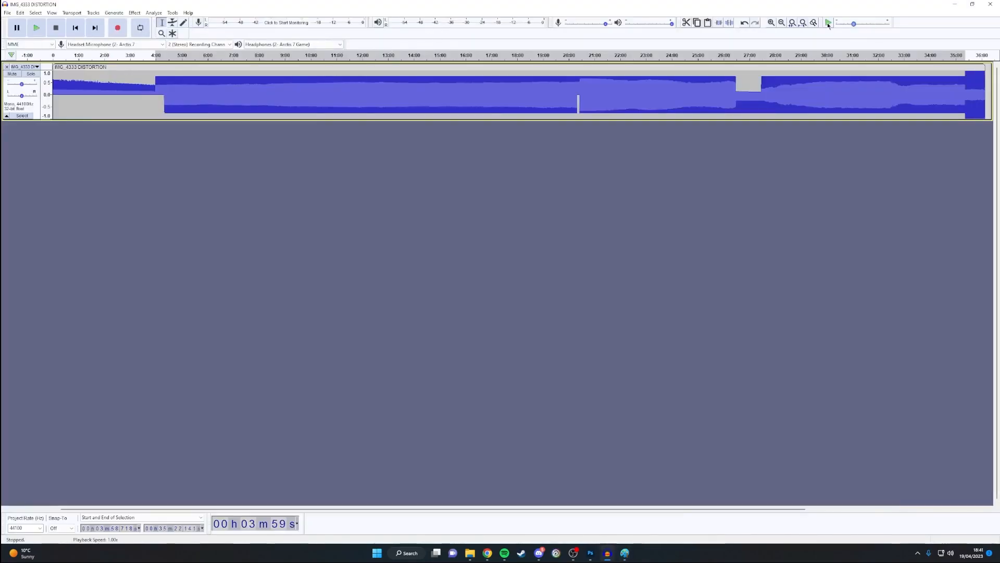
Switch to Audacity and undo the Hard Clipping distortion applied to the audio.
left_click(744, 24)
left_click(744, 24)
left_click(754, 24)
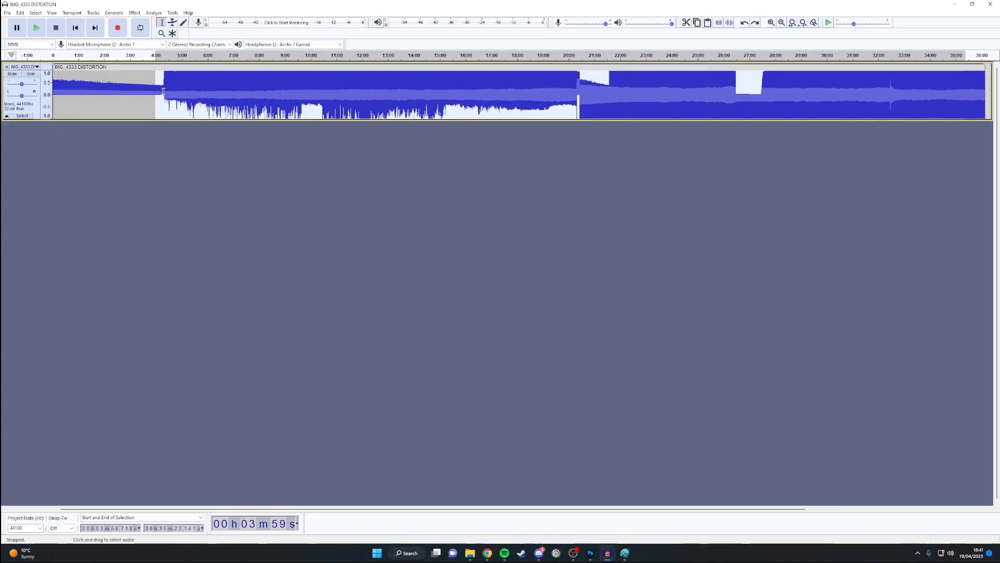
Select the audio from about 1 min 24 s to 35 min 25 s and apply the Reverb effect.
left_click(89, 88)
left_click_drag(90, 88, 969, 80)
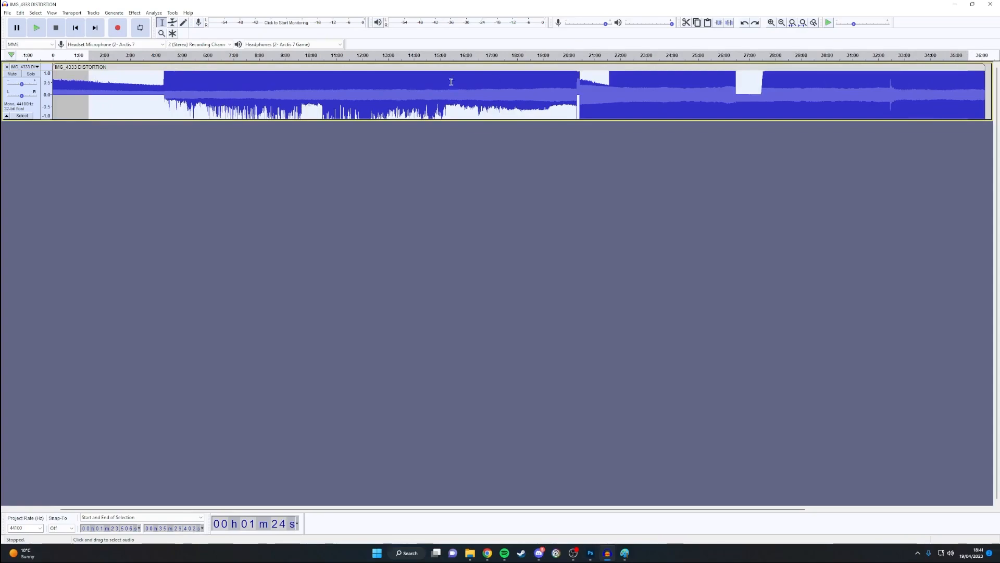
left_click(135, 12)
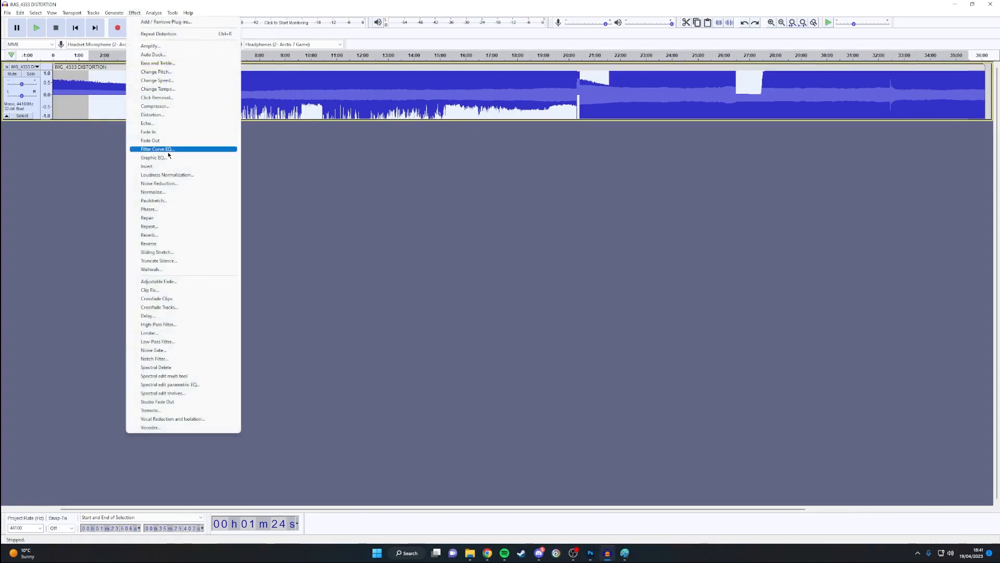
left_click(149, 235)
left_click(516, 339)
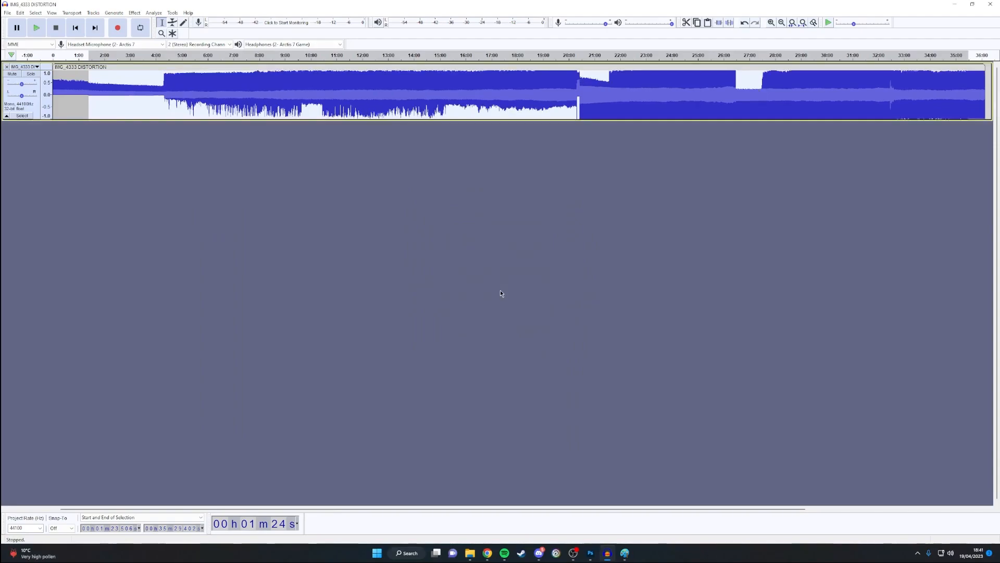
Export the audio to The Dragon folder as IMG_4333 DISTORTION with RAW (header-less) and U-Law encoding, replacing the existing file.
left_click(9, 13)
mouse_move(32, 72)
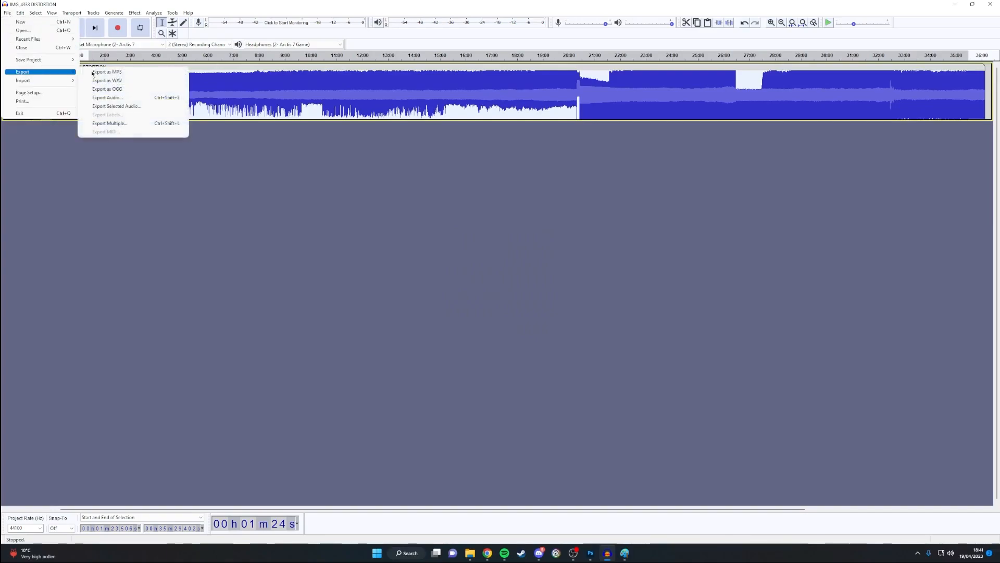
left_click(131, 106)
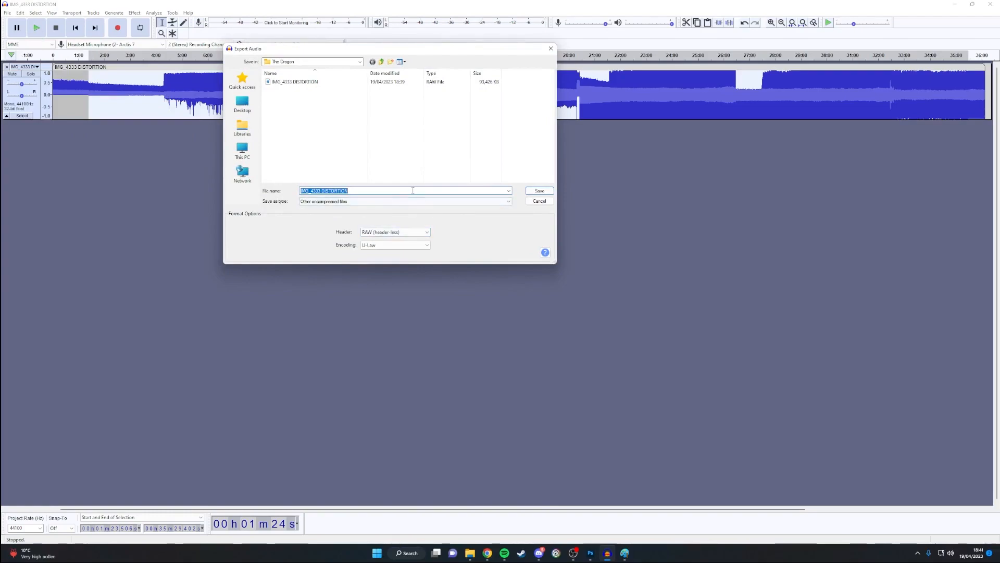
left_click(529, 193)
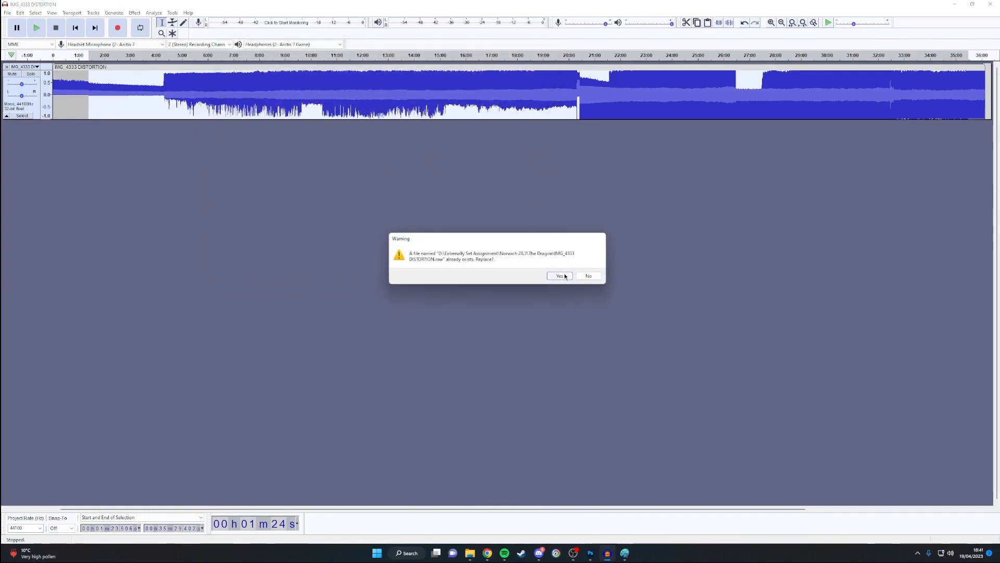
left_click(565, 276)
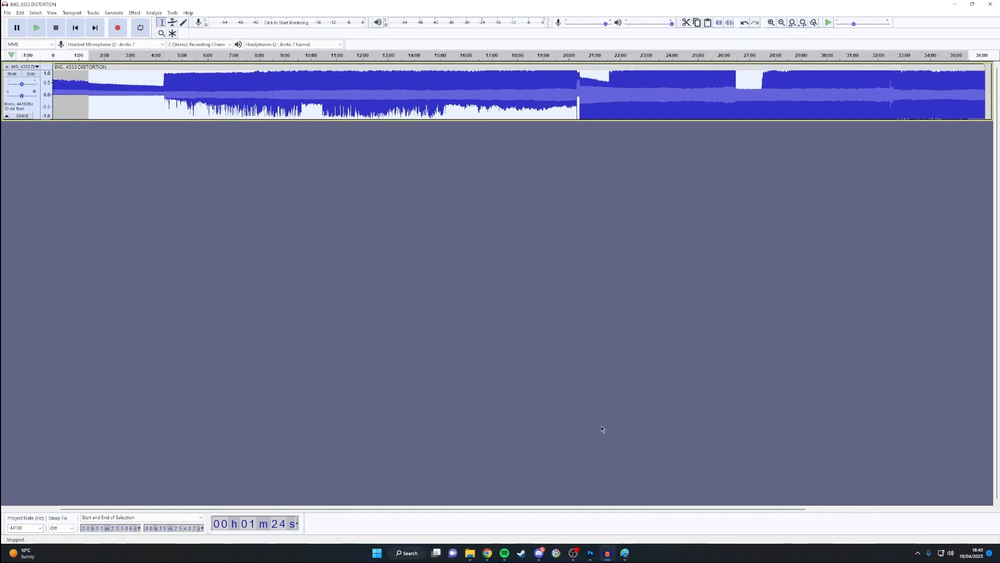
Switch to Paint, start opening a file and browse to PHOTOGRAPHY (D:) > Externally Set Assignment > Norwich 28.3 > The Dragon.
left_click(625, 553)
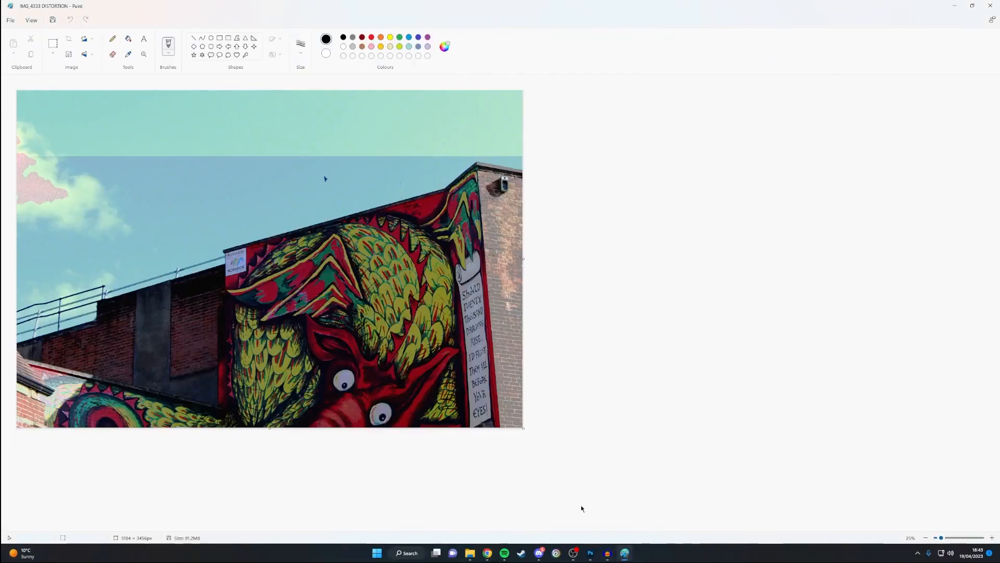
left_click(11, 18)
left_click(29, 48)
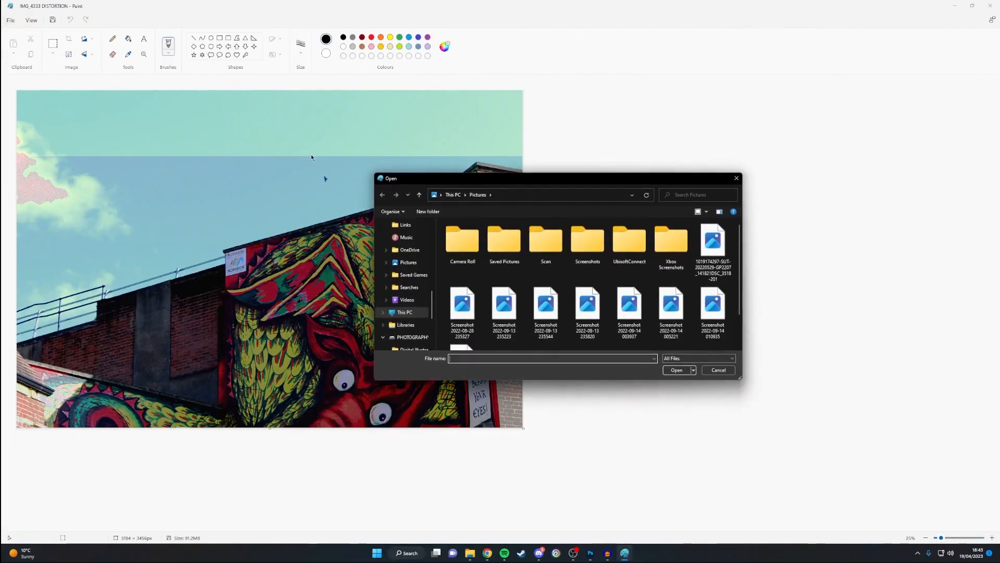
scroll(411, 339, "down", 1)
left_click(412, 338)
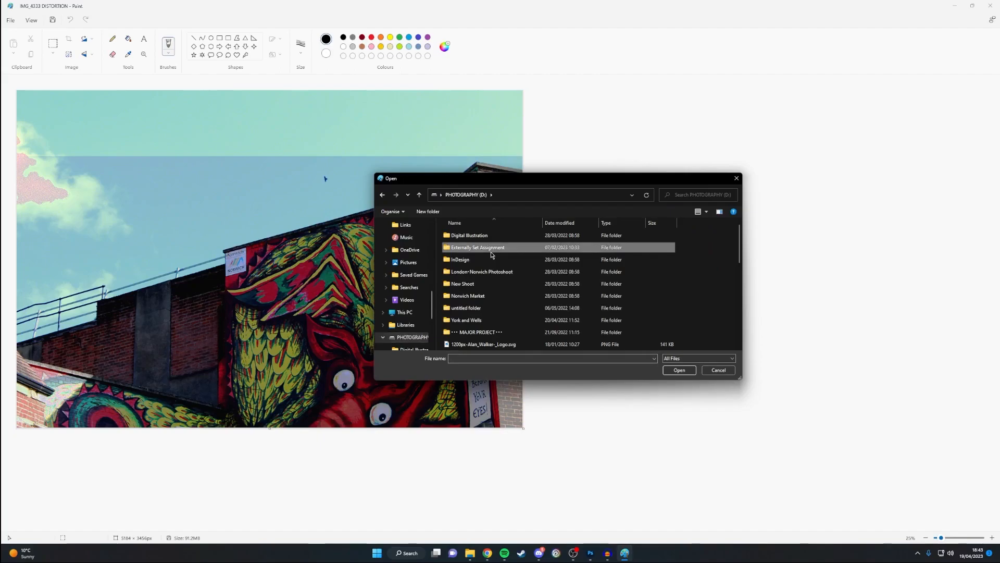
double_click(492, 258)
double_click(490, 270)
scroll(490, 265, "down", 5)
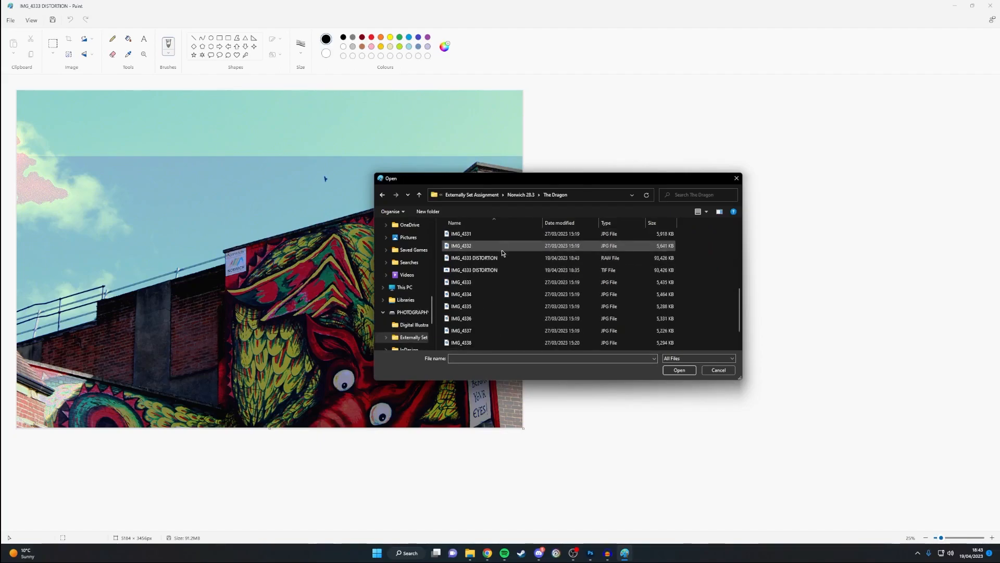
Open the RAW file IMG_4333 DISTORTION and view the whole image at 25% zoom.
left_click(502, 257)
left_click(679, 370)
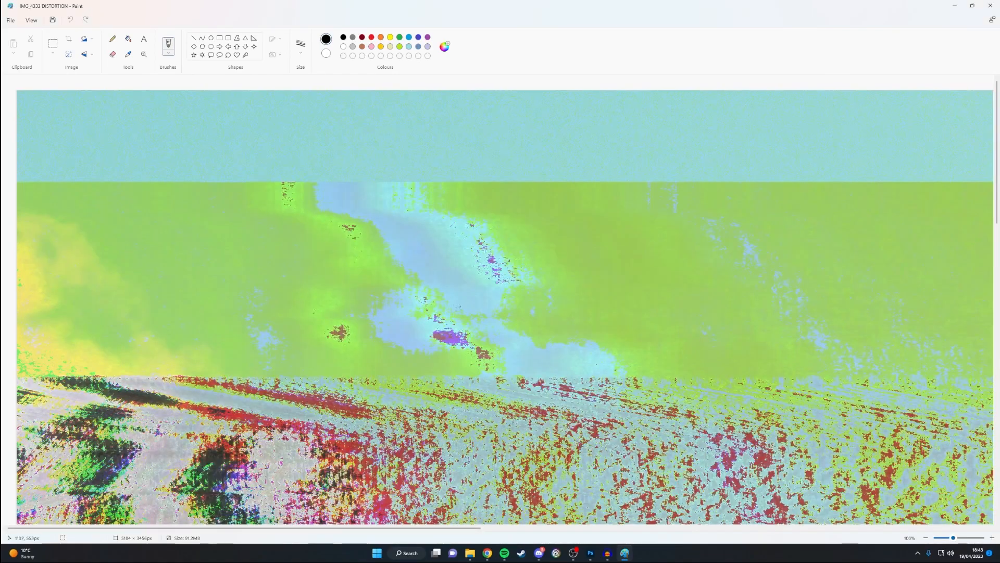
scroll(417, 303, "down", 3)
scroll(415, 304, "up", 1)
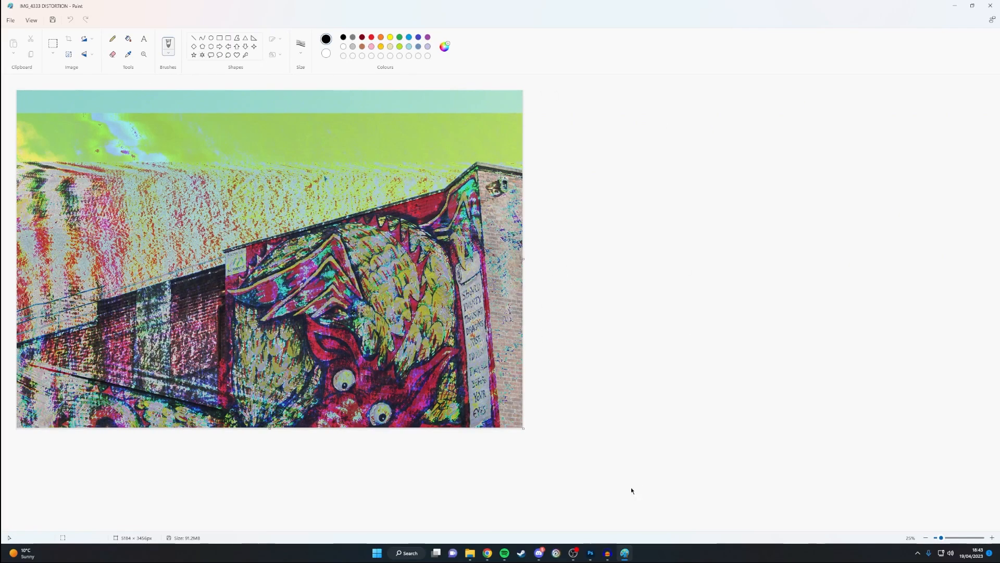
mouse_move(562, 553)
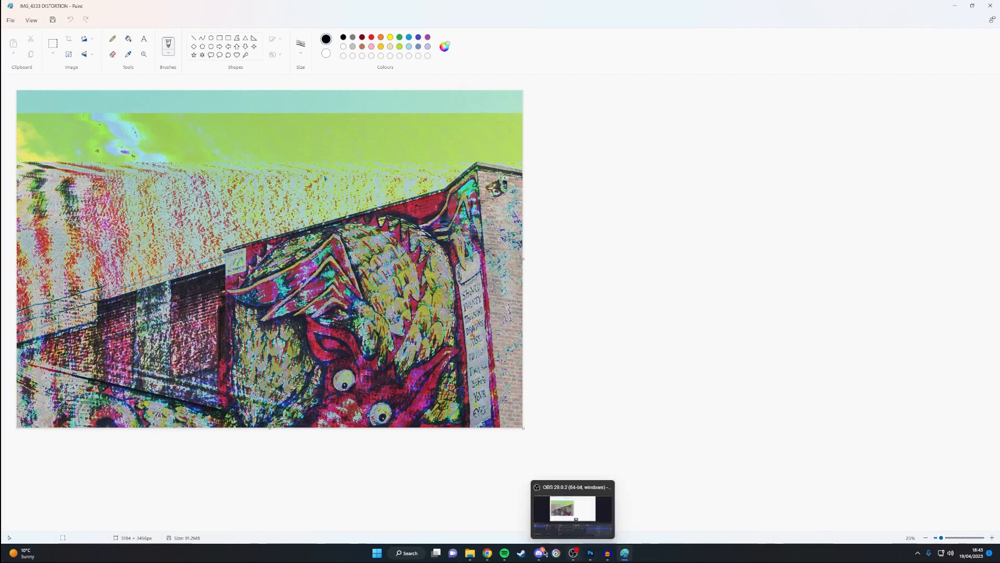